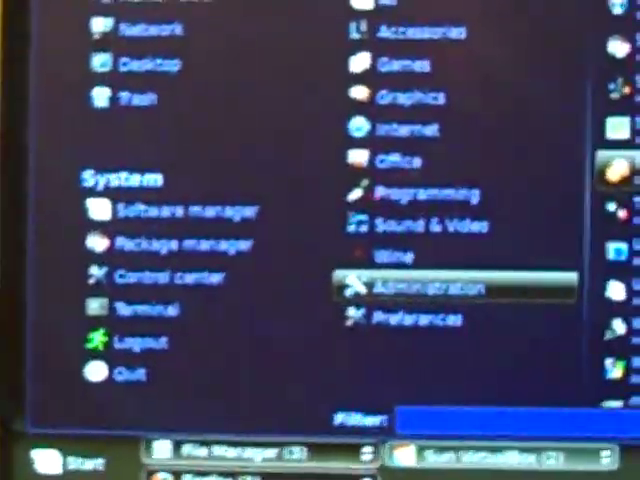
Close the open application menu to clear the desktop.
left_click(560, 280)
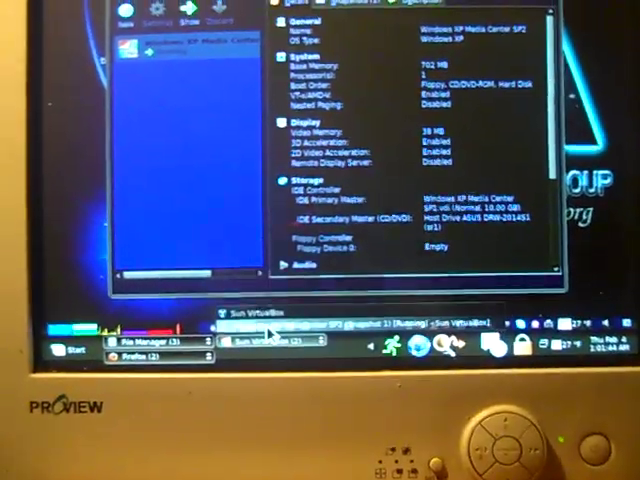
Bring the Windows XP Media Center VM full screen and show its programs list.
left_click(272, 340)
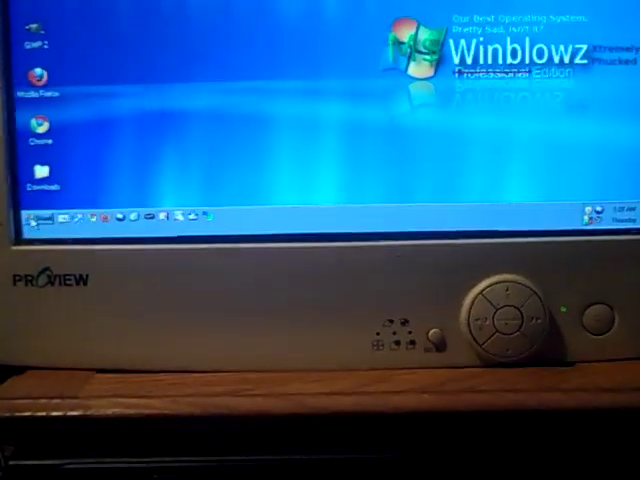
left_click(18, 288)
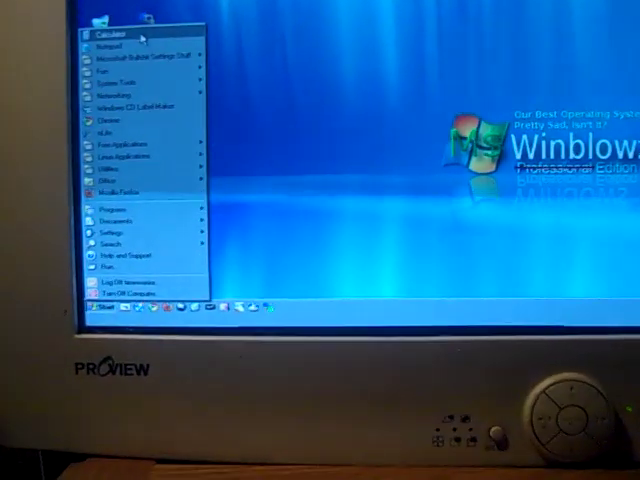